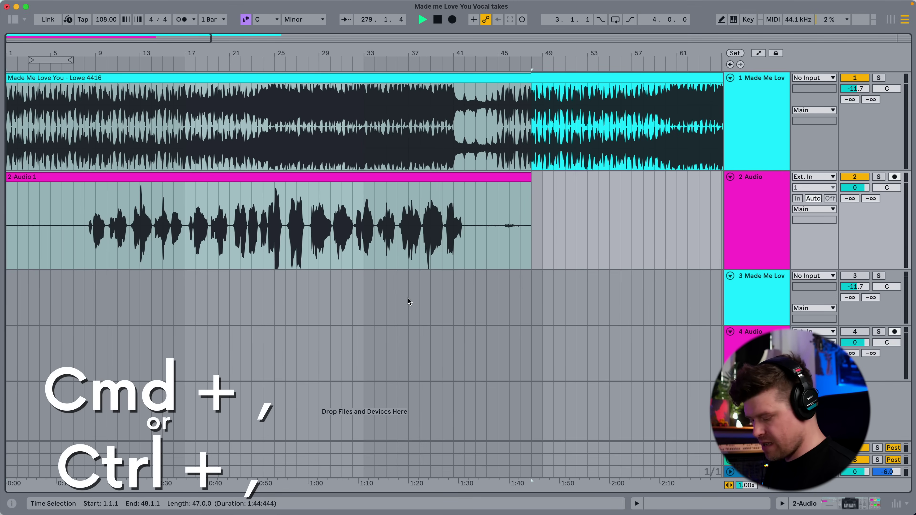
In Live's File & Folder settings, choose iZotope RX 11 Audio Editor from Applications as the sample editor
key(super+comma)
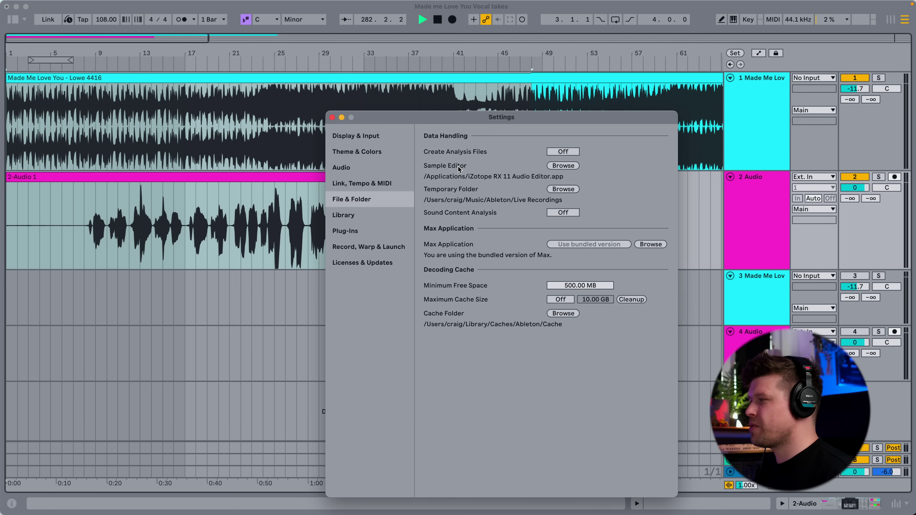
click(553, 166)
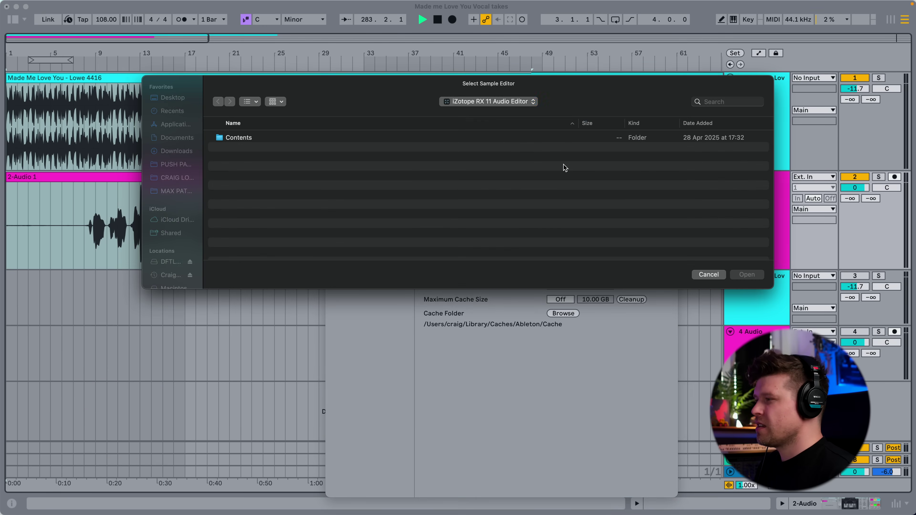
click(181, 128)
scroll(256, 183, down, 10)
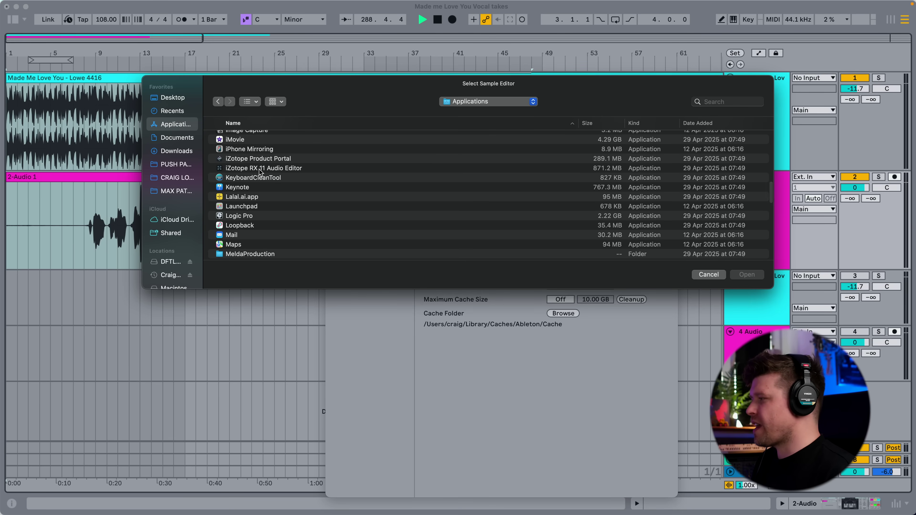
click(261, 169)
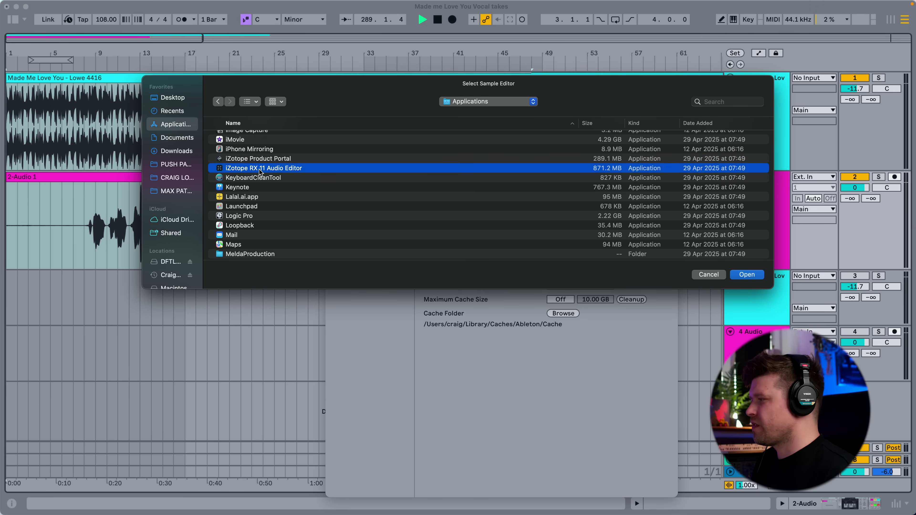
click(746, 275)
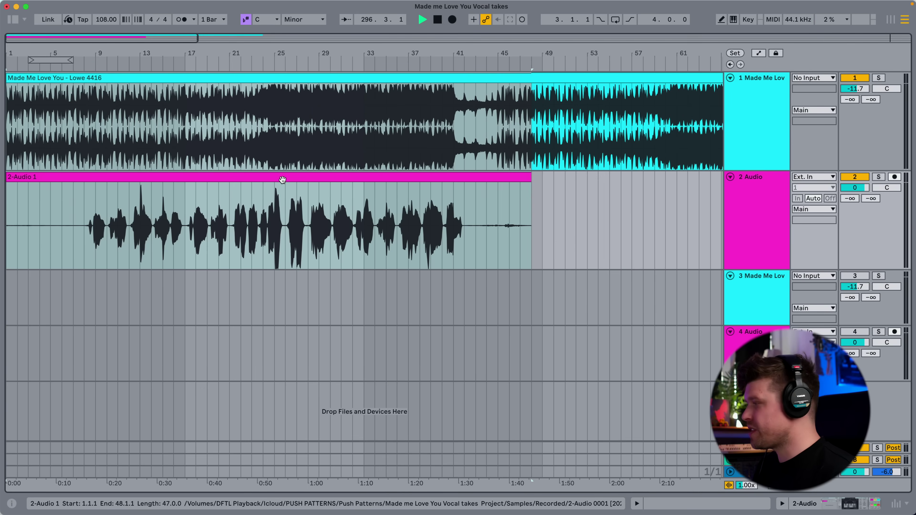
Open the 2-Audio 1 vocal clip in Clip View and send it to RX 11 for editing
double_click(246, 179)
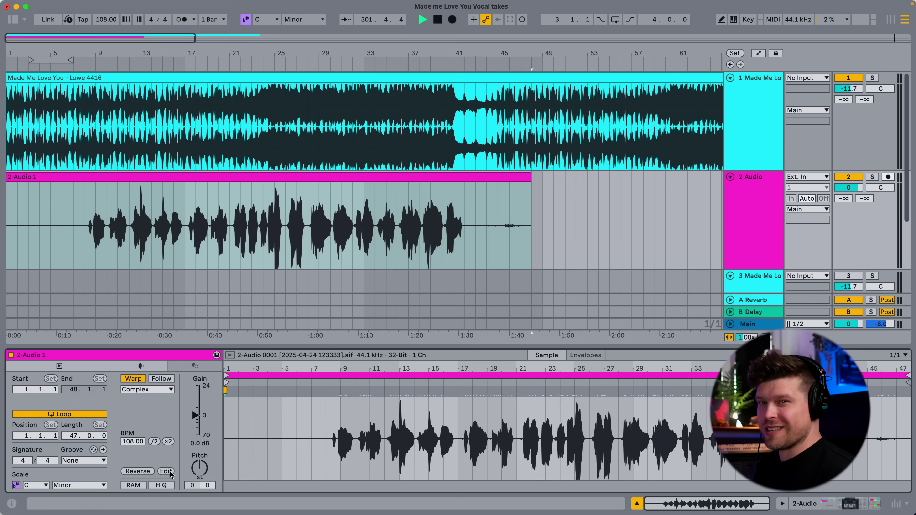
click(455, 411)
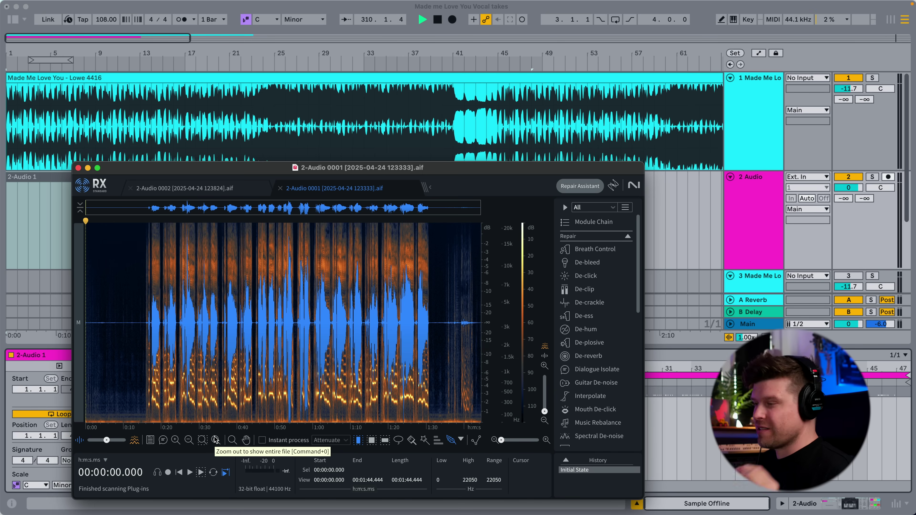
Preview and render Breath Control at -38.7 dB gain on the whole vocal take
click(596, 250)
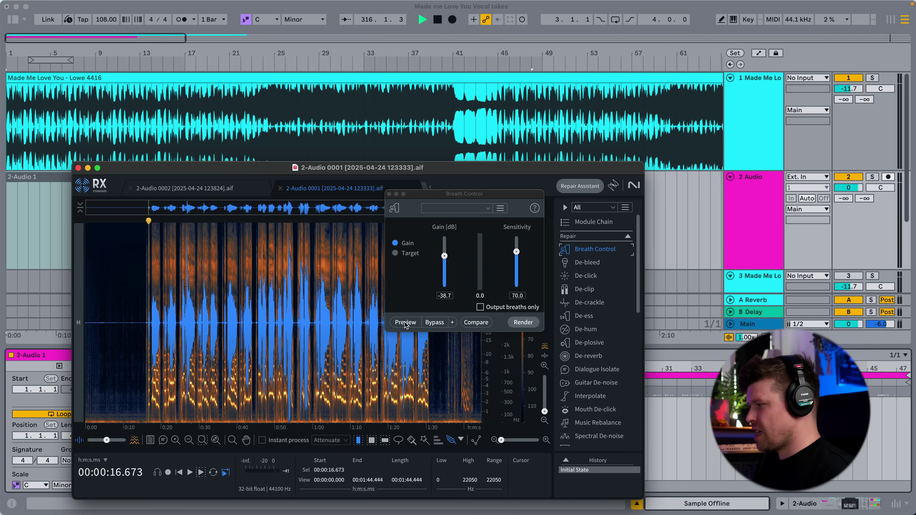
click(405, 322)
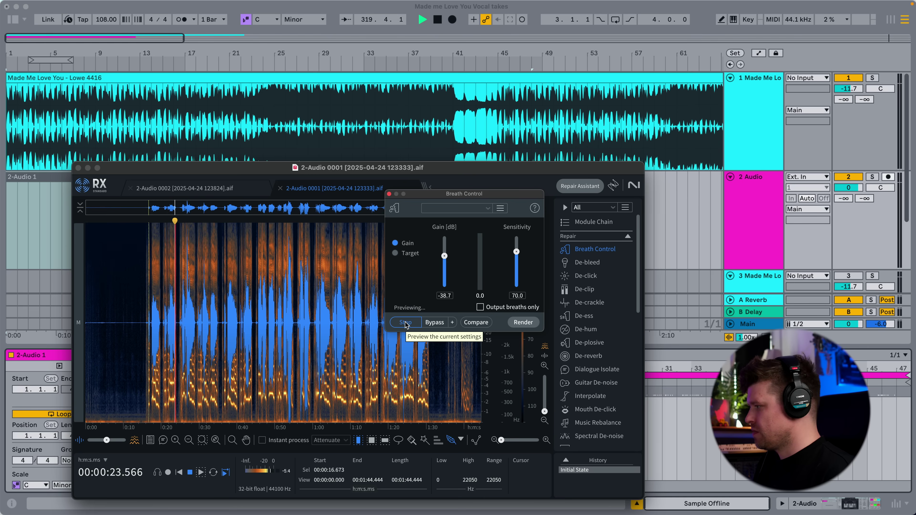
click(405, 323)
click(524, 322)
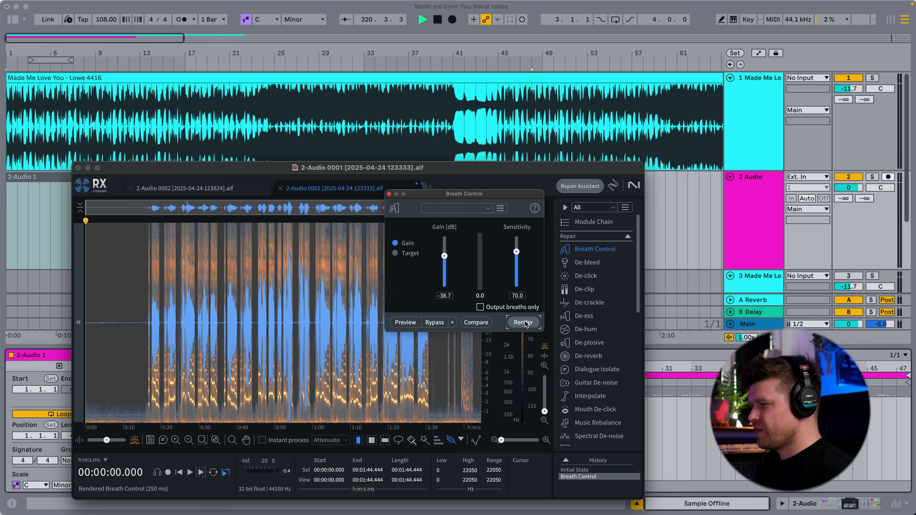
Render De-click at sensitivity 3.0, repairing 182 clicks
click(594, 276)
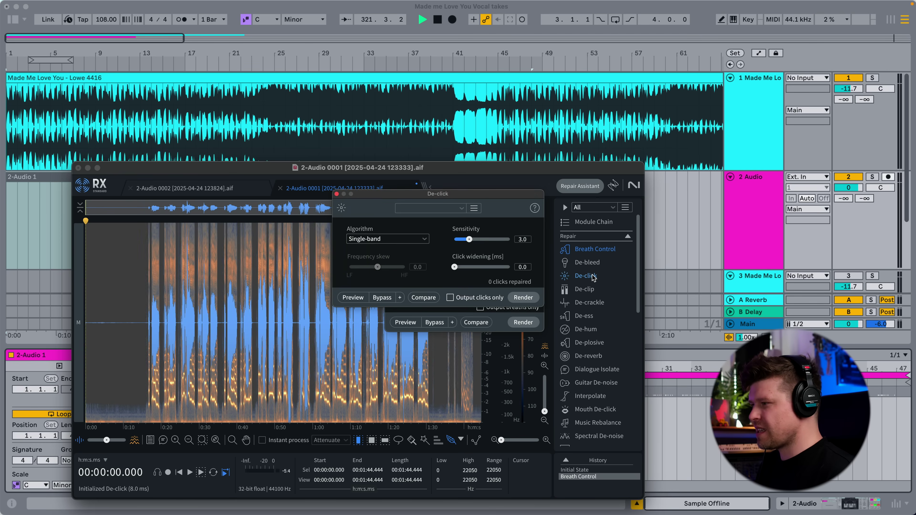
click(525, 299)
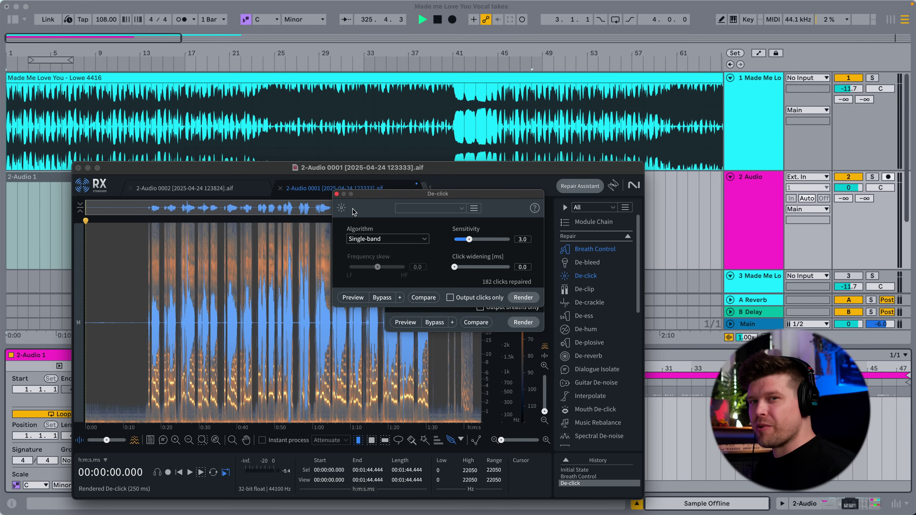
click(50, 5)
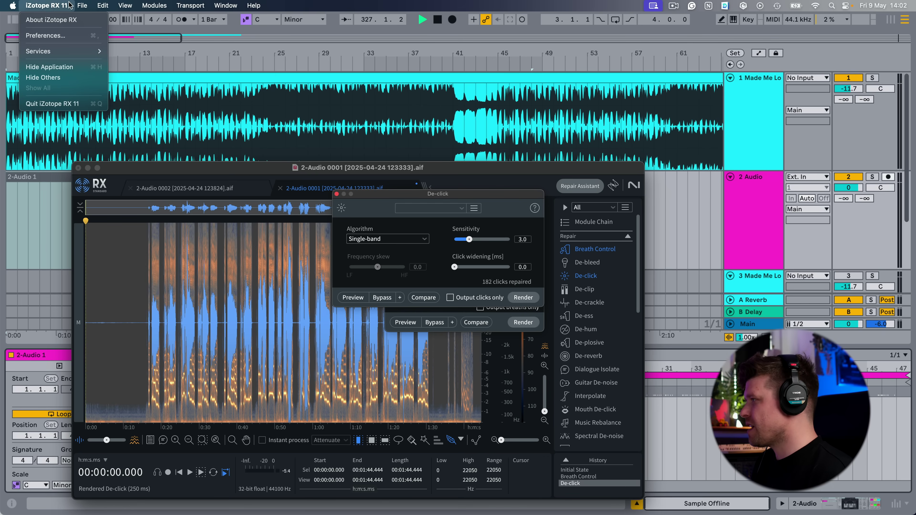
Hide RX 11 and select the 2-Audio 1 clip in Ableton's arrangement
mouse_move(83, 5)
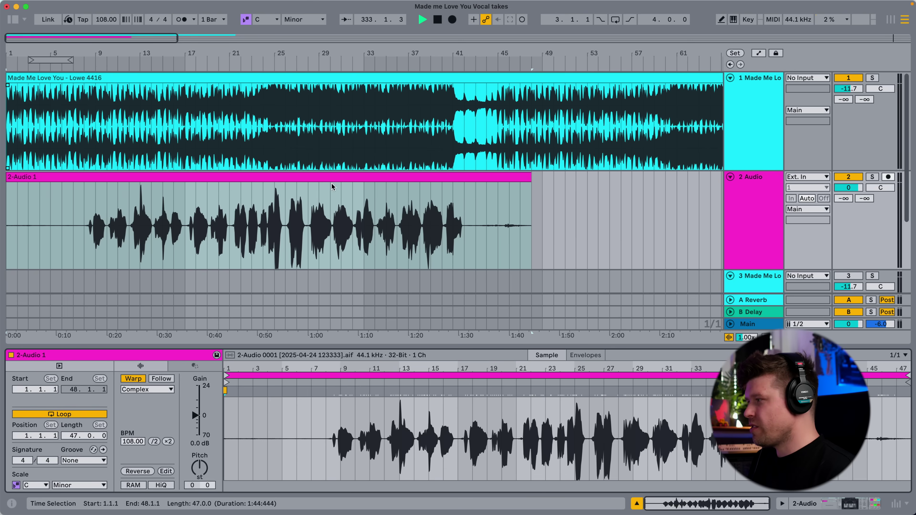
click(333, 178)
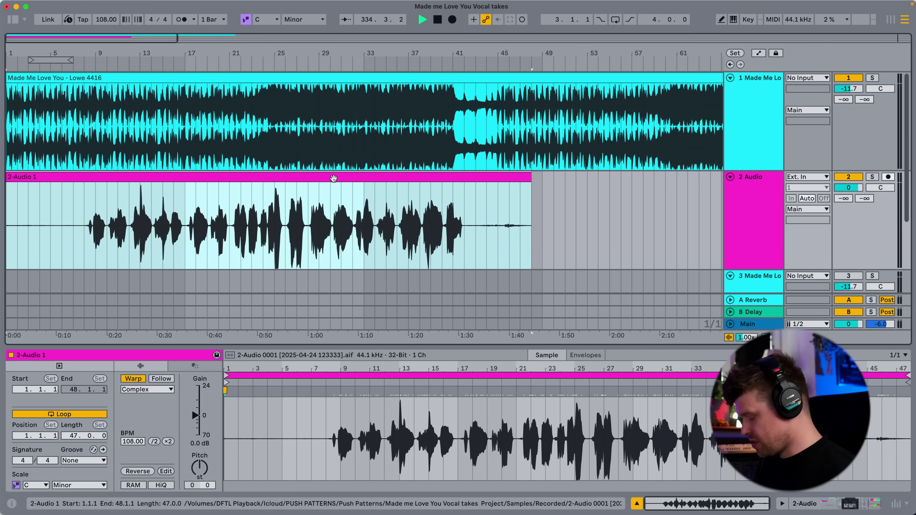
click(757, 217)
key(super+d)
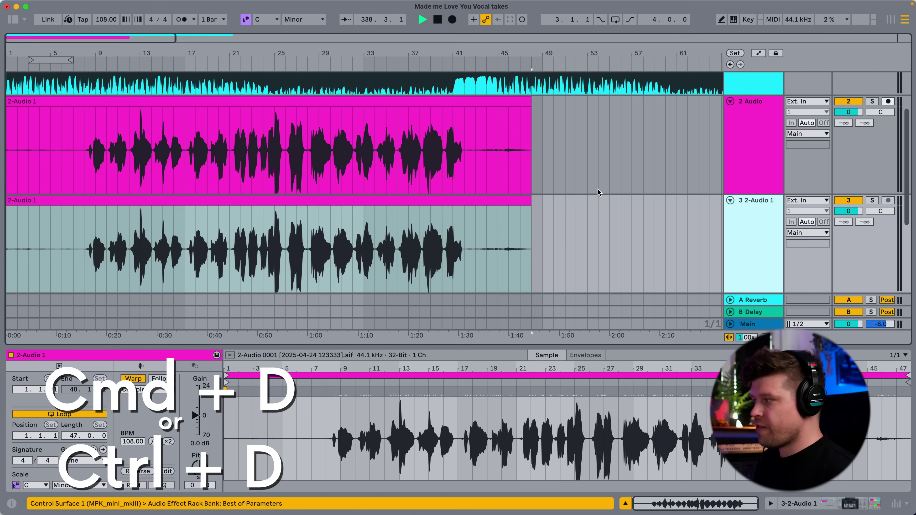
click(69, 101)
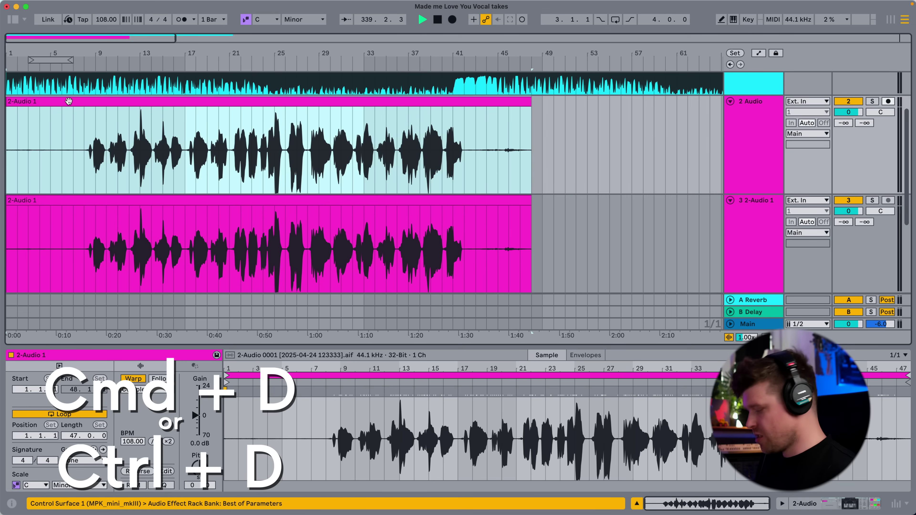
key(super+j)
key(Return)
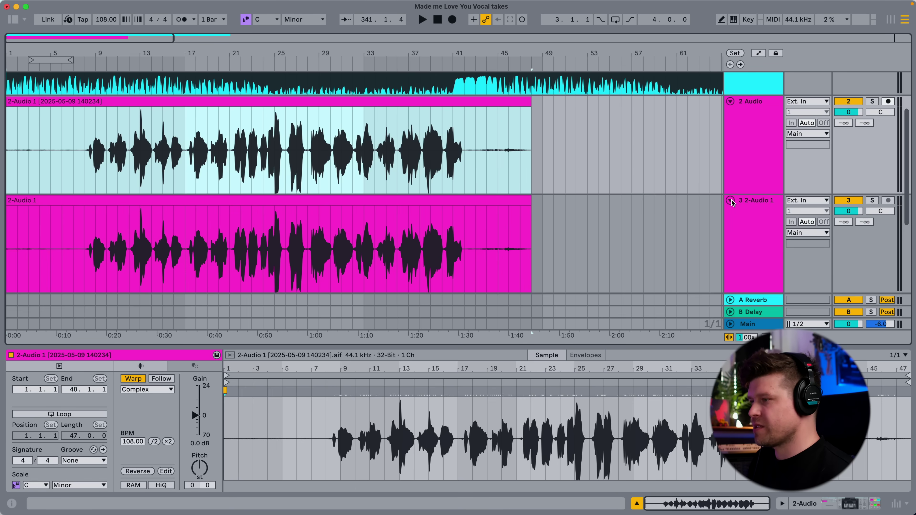
Fold track 2 and overwrite the original file with RX's cleaned audio
click(730, 101)
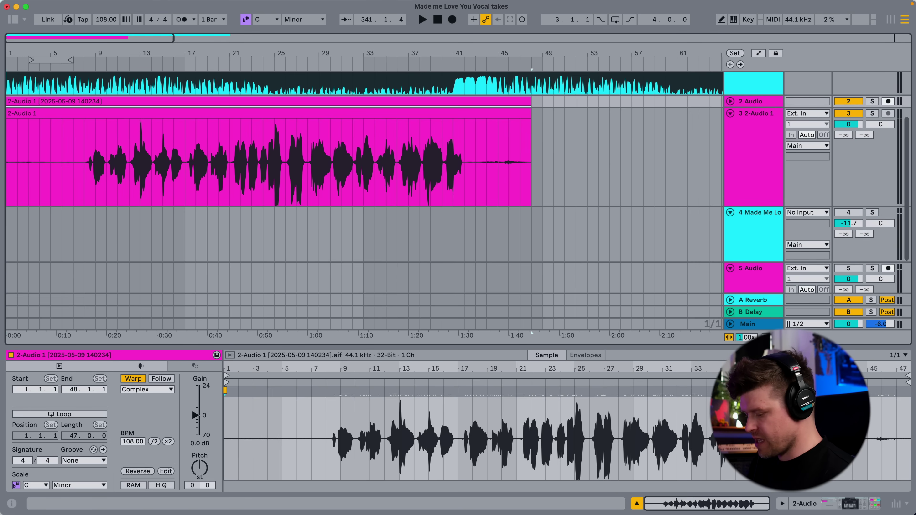
key(super+Tab)
click(79, 6)
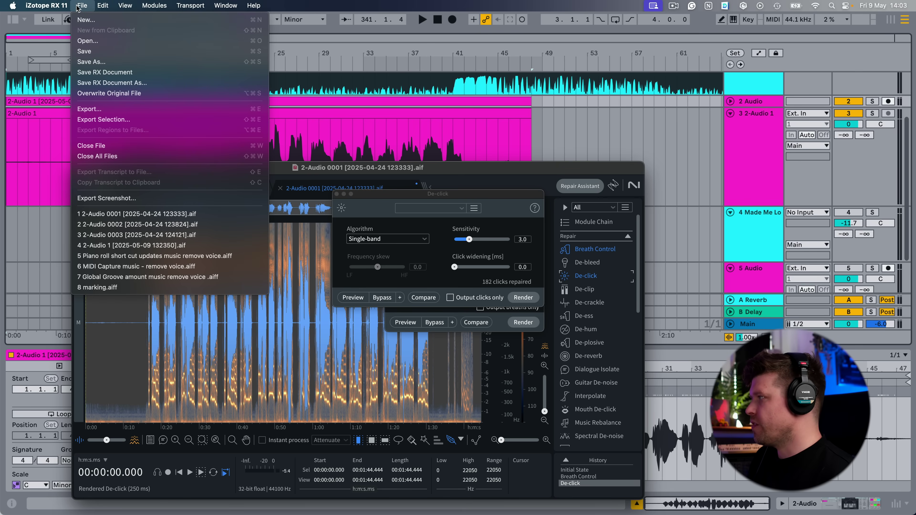
click(94, 93)
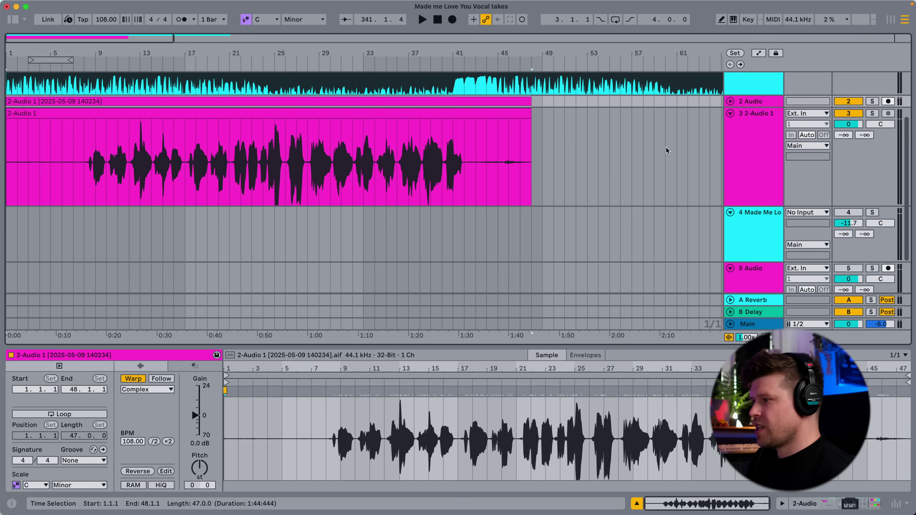
Back in Ableton, solo track 3 2-Audio 1 and set the playback start near bar 9
key(super+Tab)
click(873, 115)
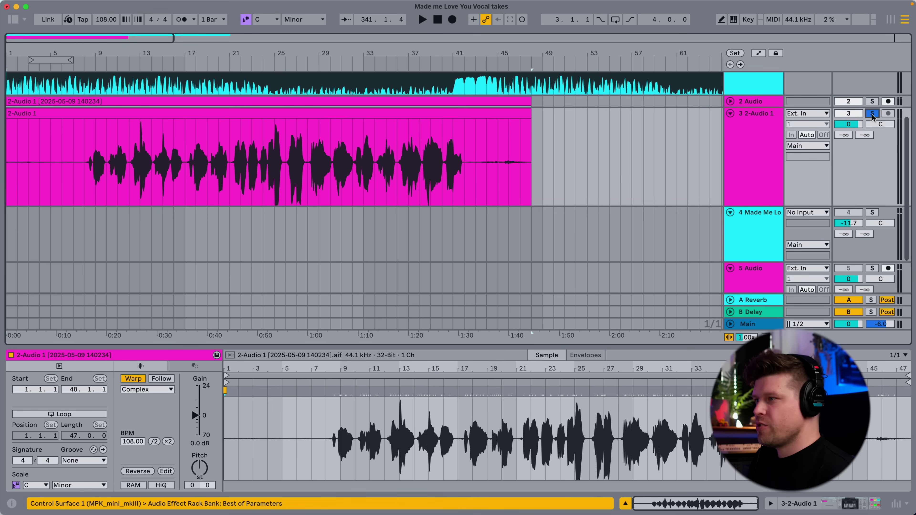
click(95, 146)
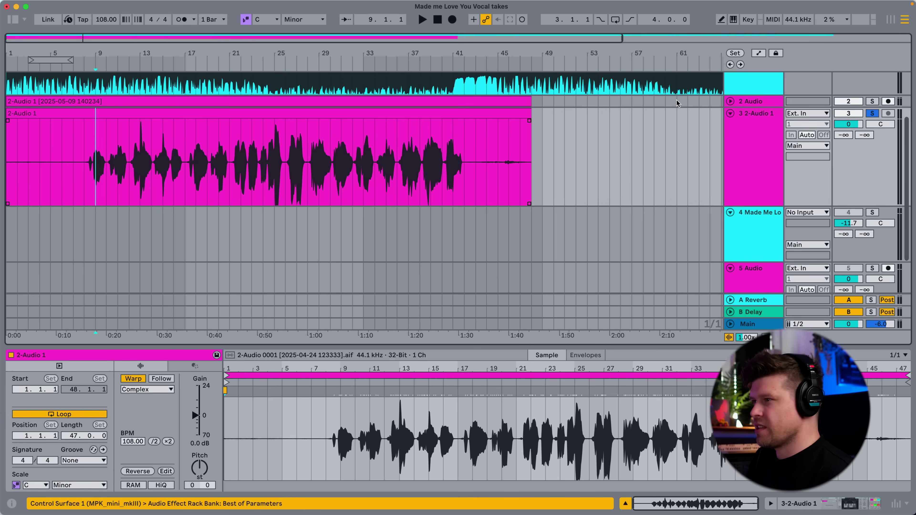
Start playback from bar 9 inside the vocal clip
scroll(853, 150, up, 3)
click(850, 177)
key(space)
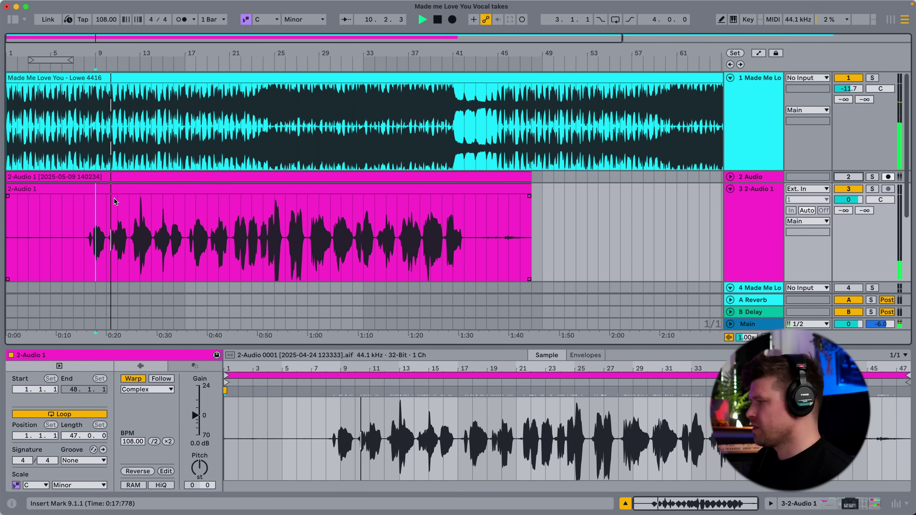
Turn on the Push Patterns rack and the Auto Shift Audio Effect Rack on track 3
click(750, 223)
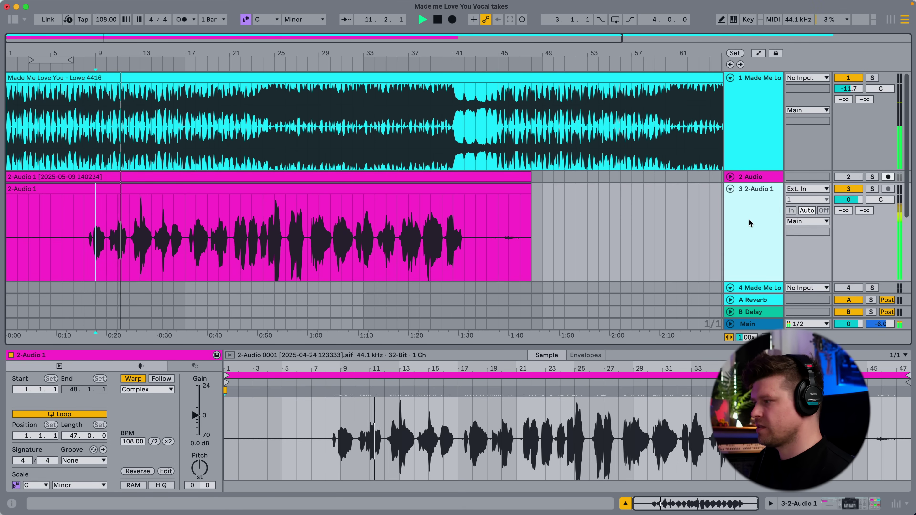
click(486, 378)
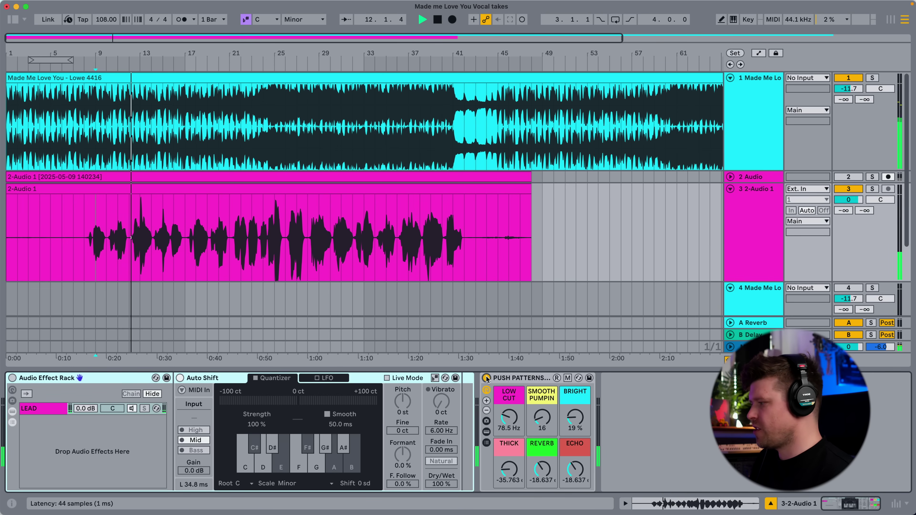
click(12, 378)
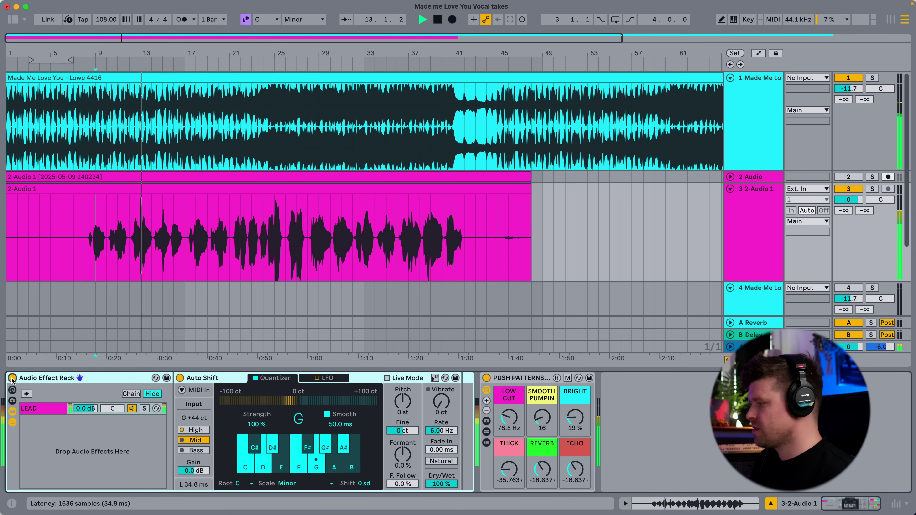